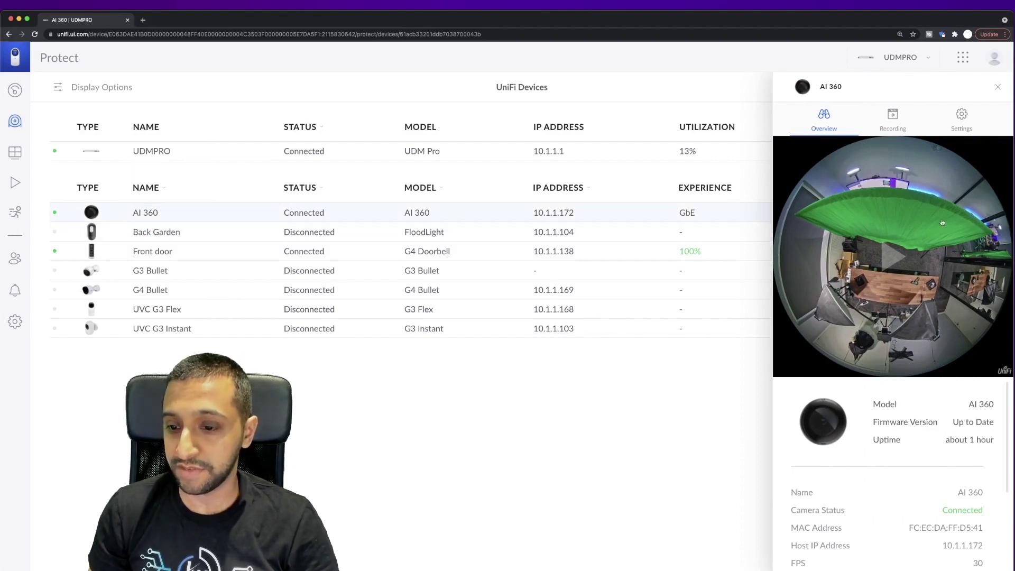
# Step: Review the AI 360 camera's overview details and its recording quality, motion detection and motion zone settings
pyautogui.scroll(-4, 898, 481)
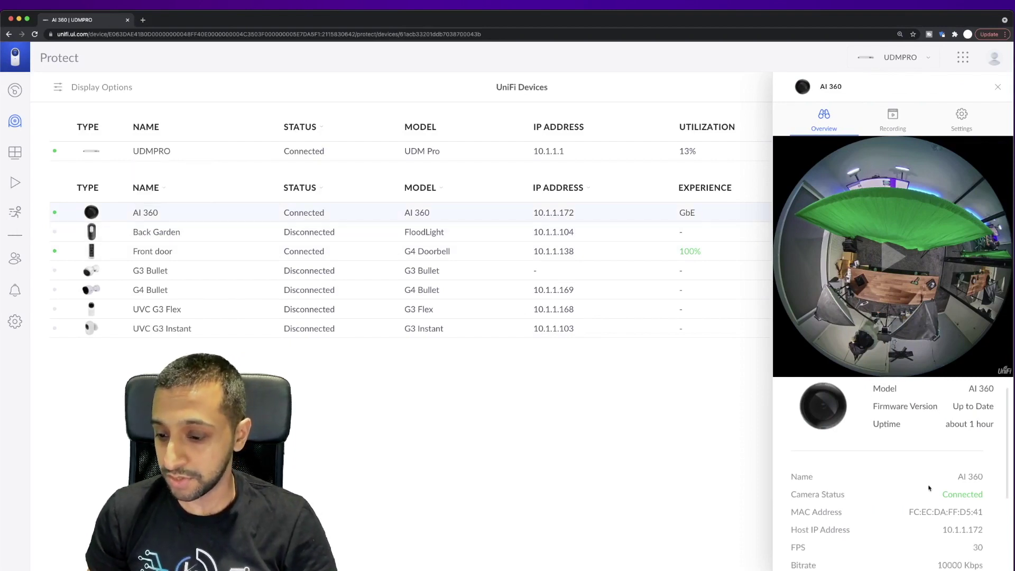
pyautogui.scroll(4, 919, 478)
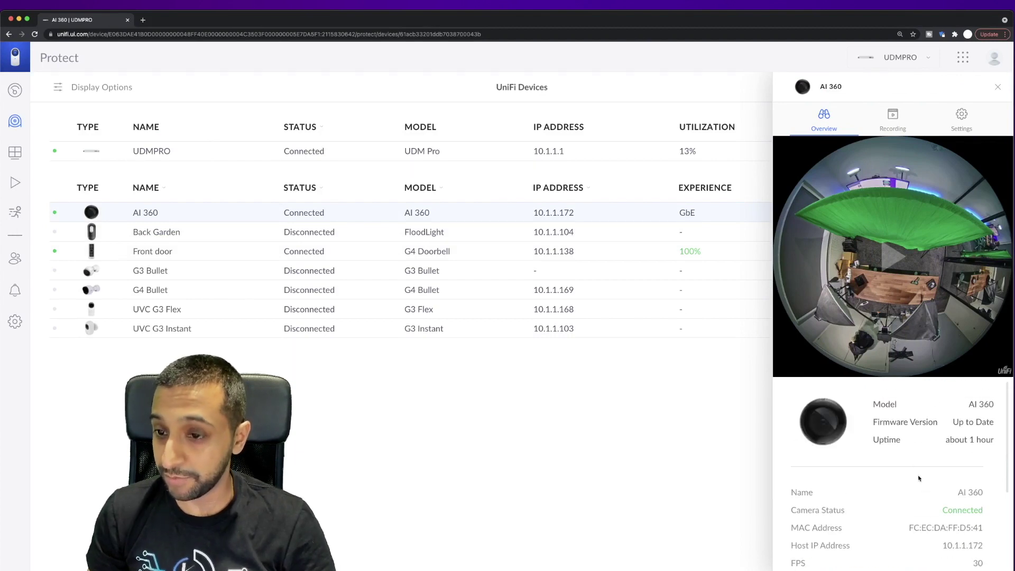
pyautogui.click(894, 127)
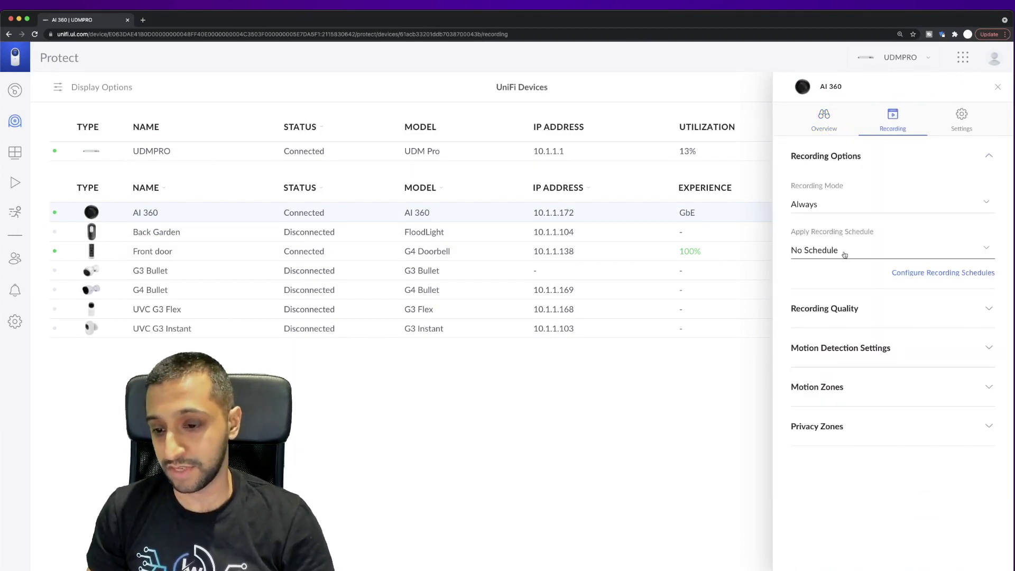
pyautogui.click(871, 315)
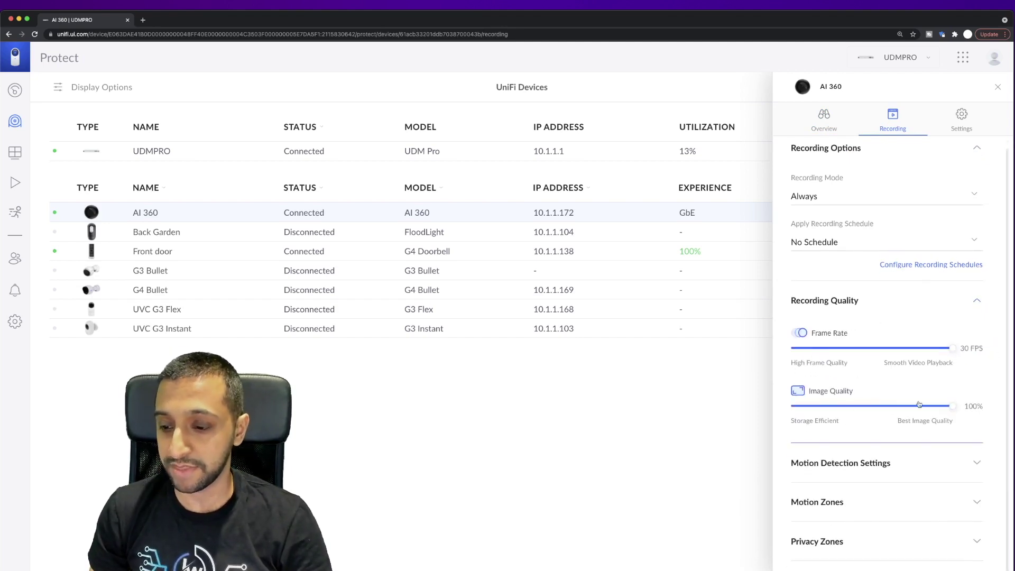
pyautogui.click(869, 468)
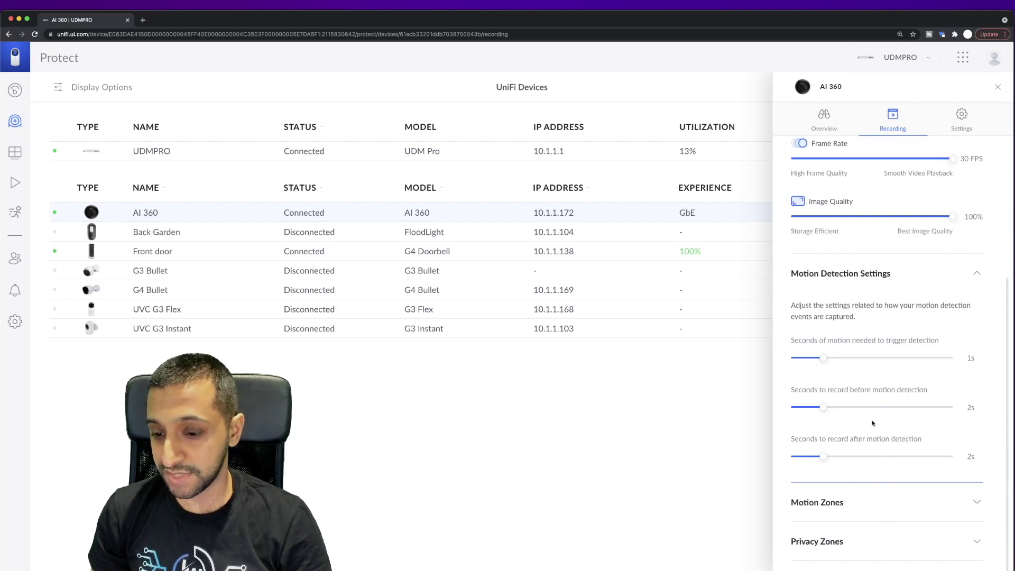
pyautogui.click(856, 506)
pyautogui.click(872, 530)
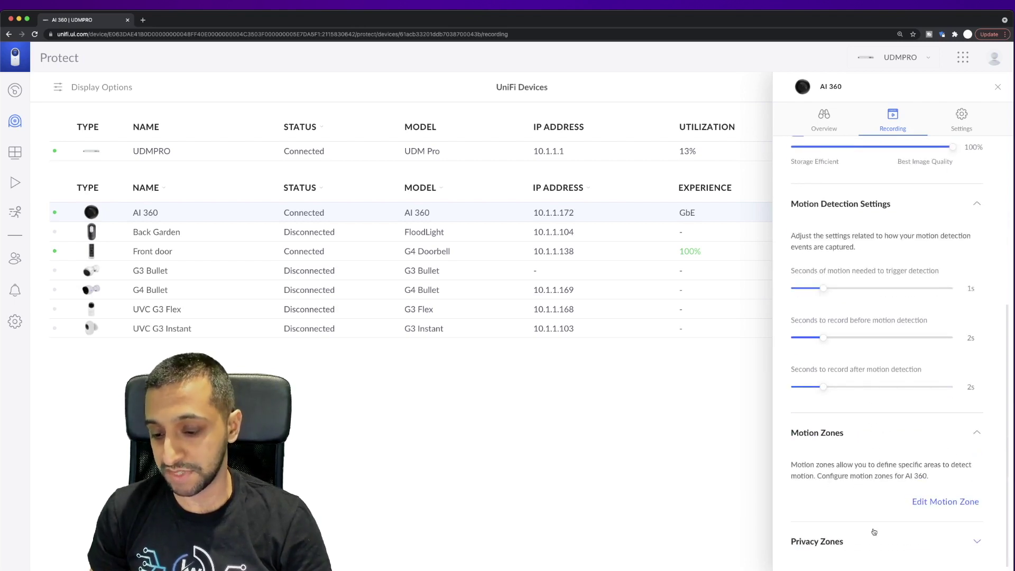
pyautogui.scroll(3, 856, 510)
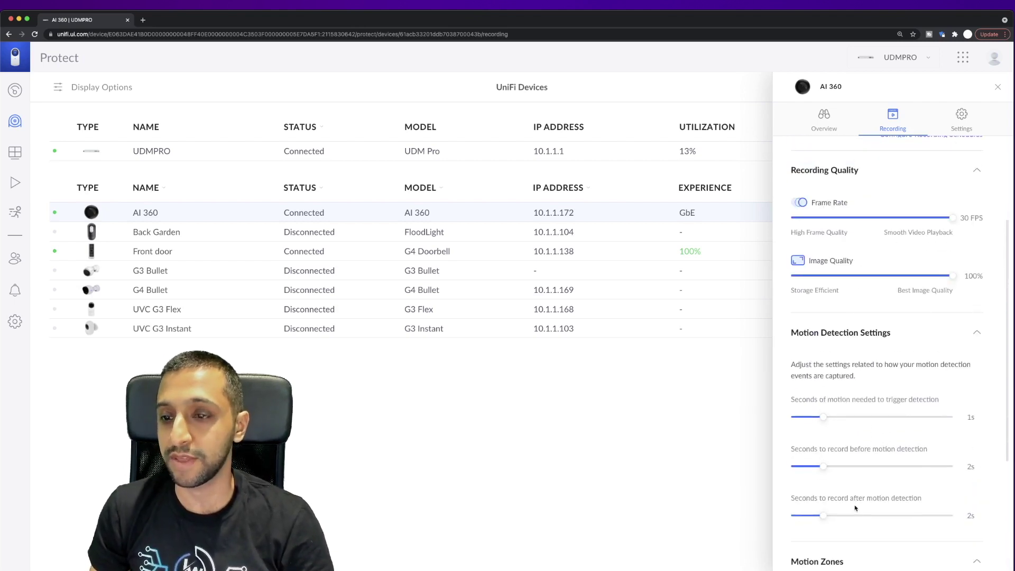
pyautogui.scroll(3, 855, 508)
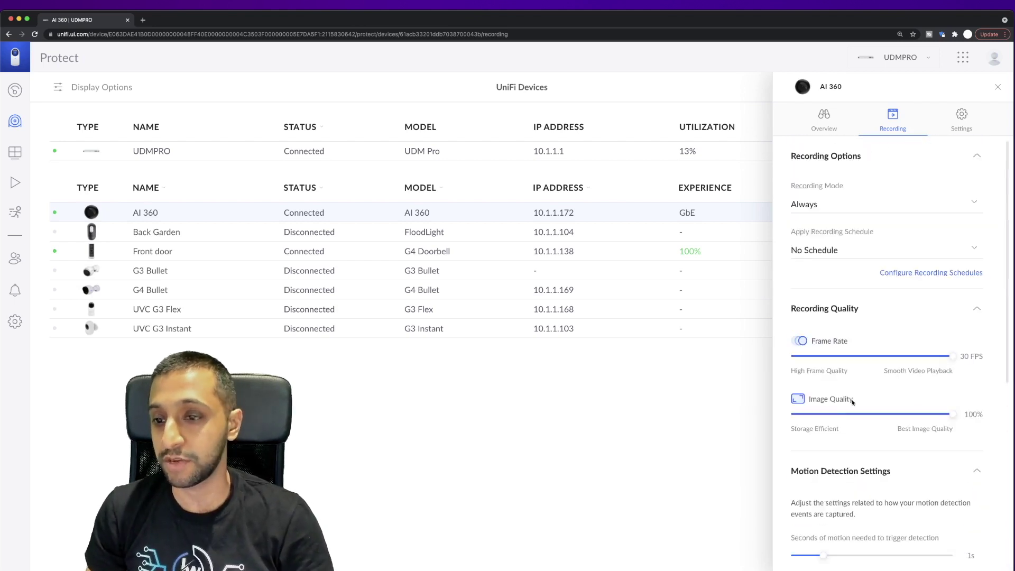
# Step: Review the AI 360's general settings, including its name, microphone and status options, and expand the overlay information
pyautogui.click(962, 122)
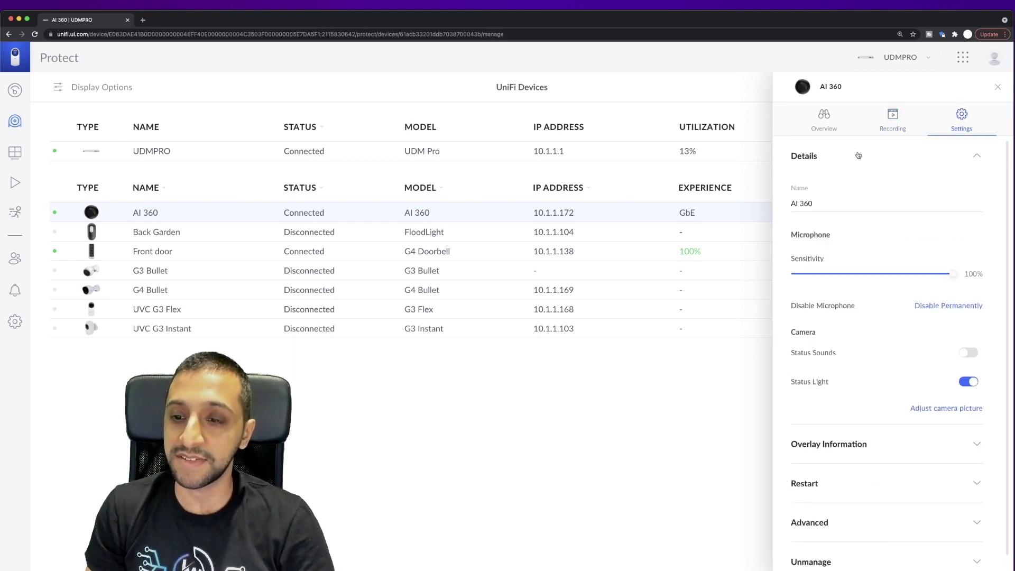
pyautogui.moveTo(798, 204); pyautogui.dragTo(836, 204)
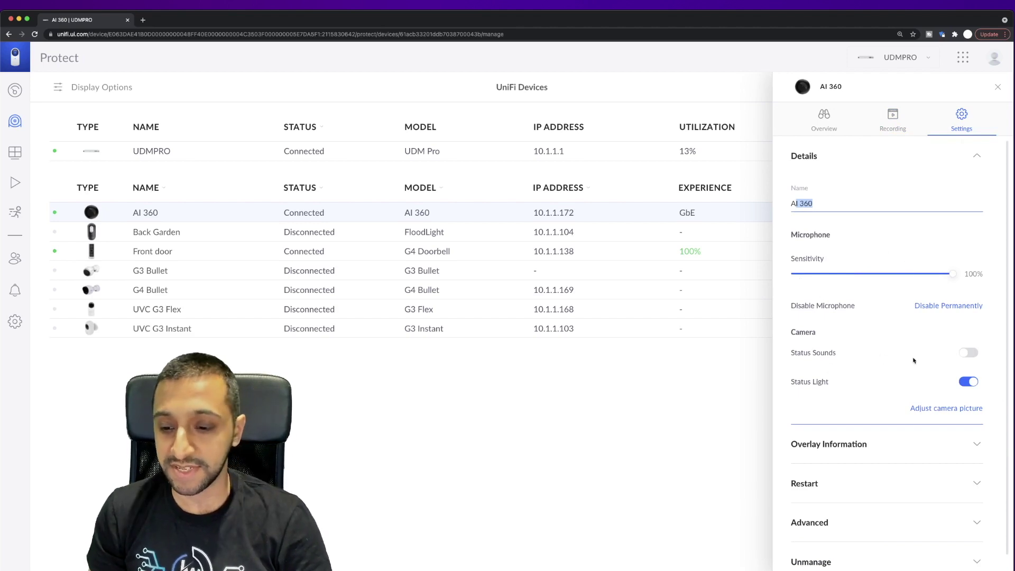
pyautogui.scroll(-1, 824, 386)
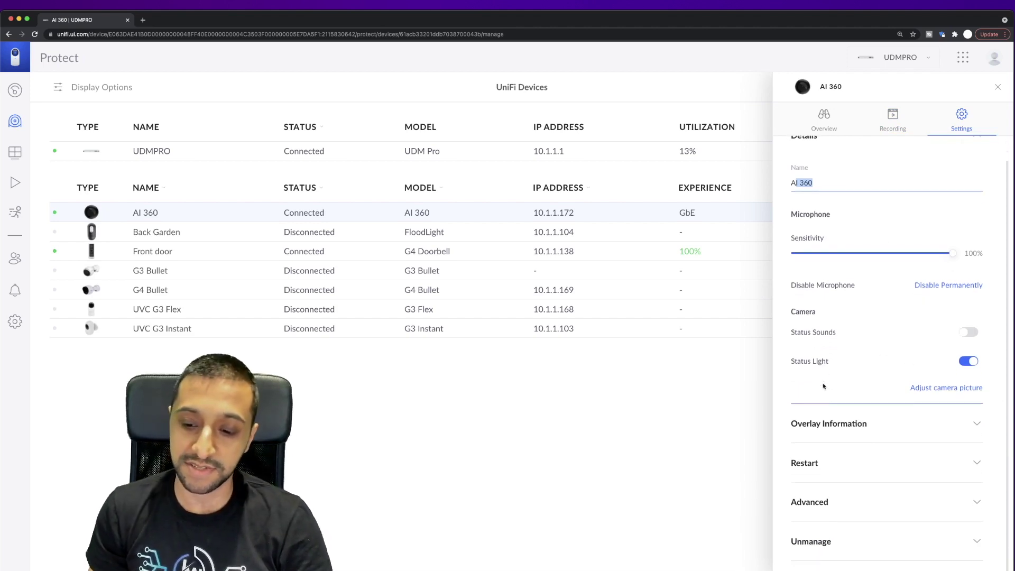
pyautogui.click(822, 425)
pyautogui.scroll(-5, 834, 424)
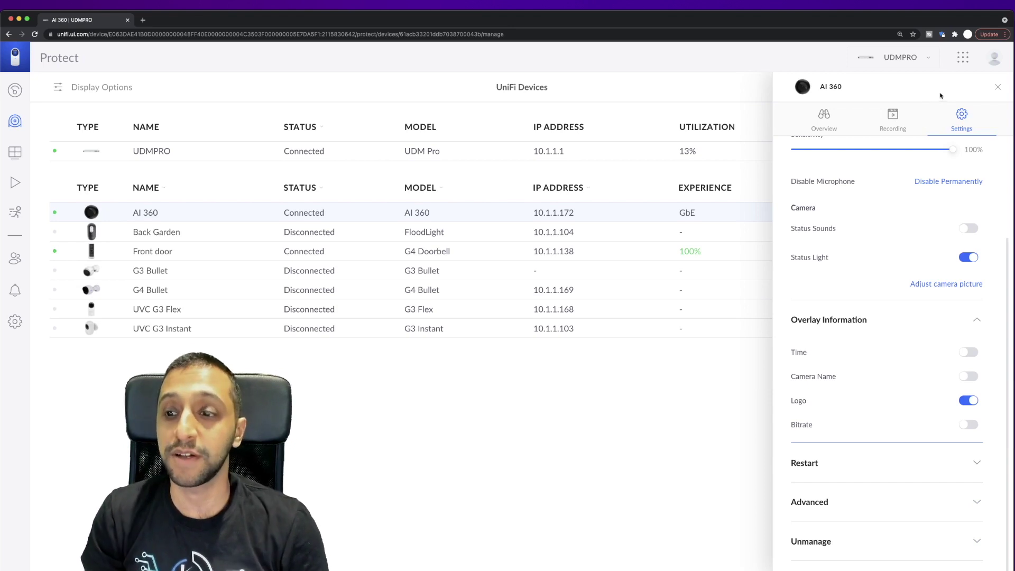
# Step: Reopen the AI 360's overview, launch its live view and set the stream quality to 1080p Full HD
pyautogui.click(997, 87)
pyautogui.click(666, 218)
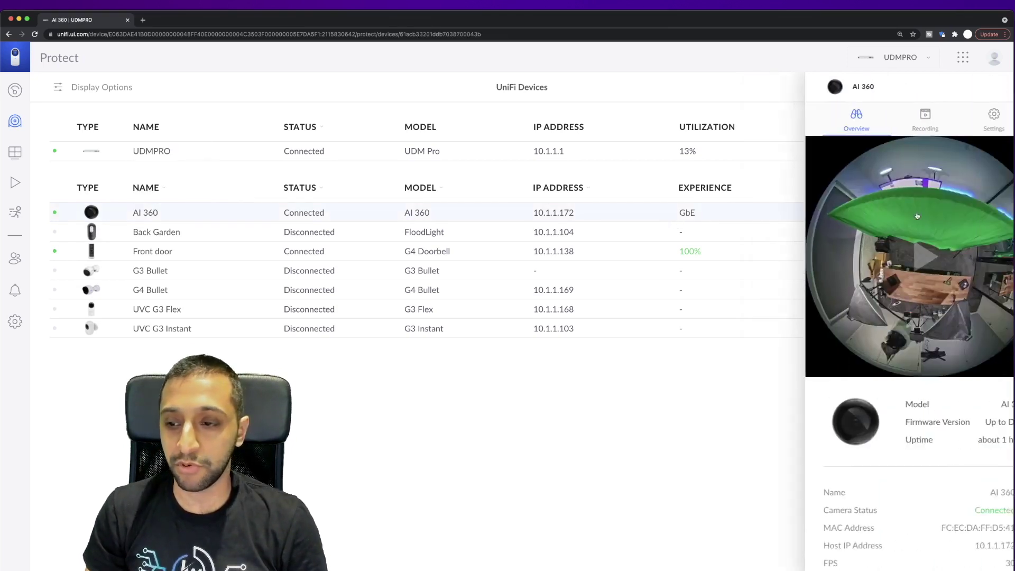
pyautogui.click(917, 216)
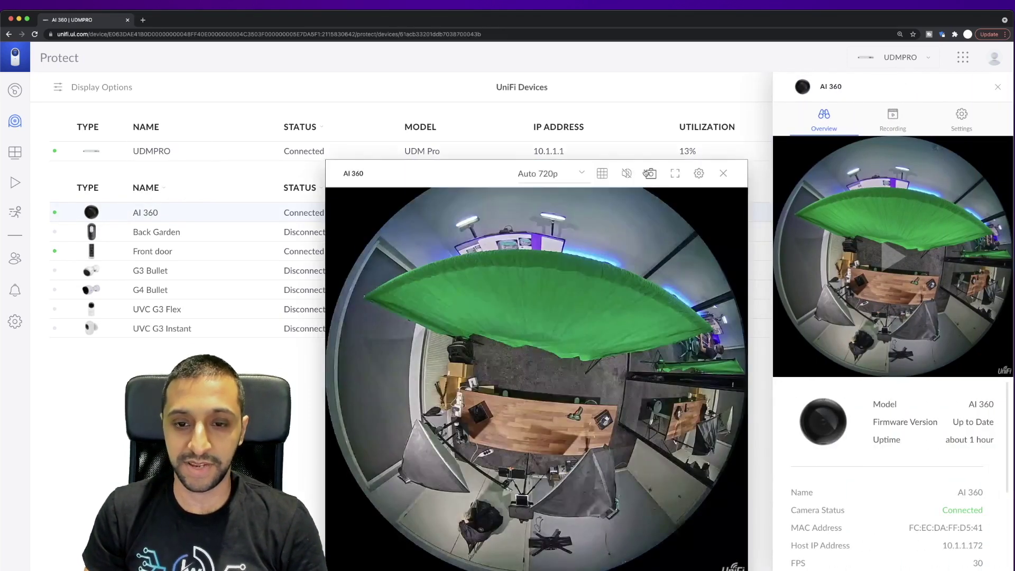
pyautogui.moveTo(488, 181); pyautogui.dragTo(505, 120)
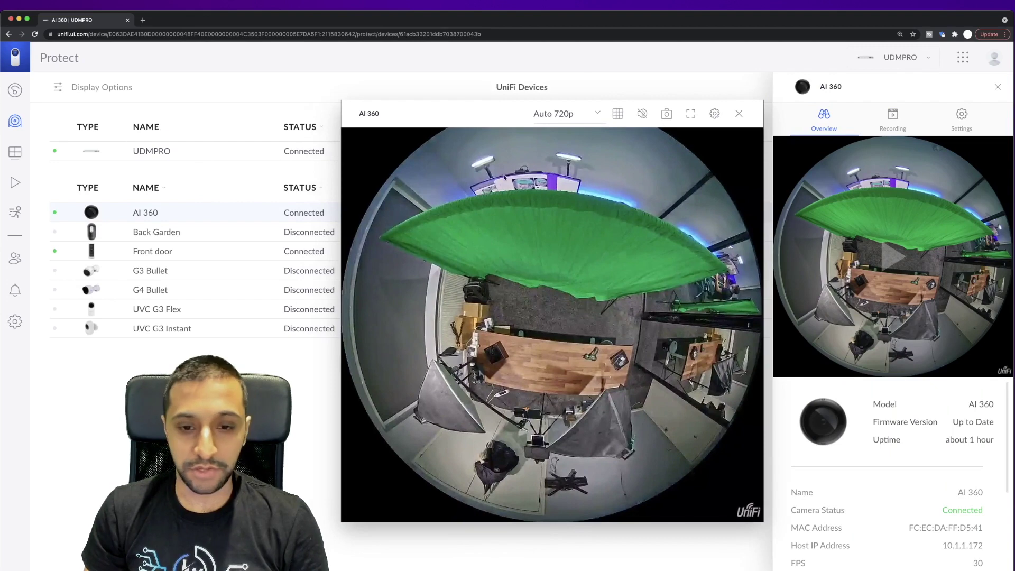
pyautogui.click(570, 122)
pyautogui.click(574, 154)
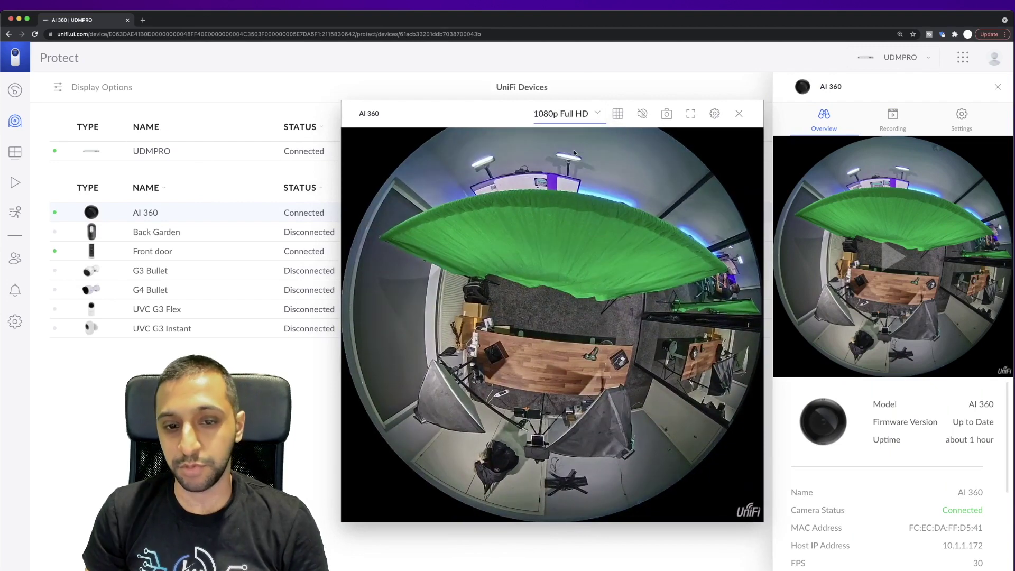
# Step: Turn on Warp video for the AI 360's live view
pyautogui.click(618, 114)
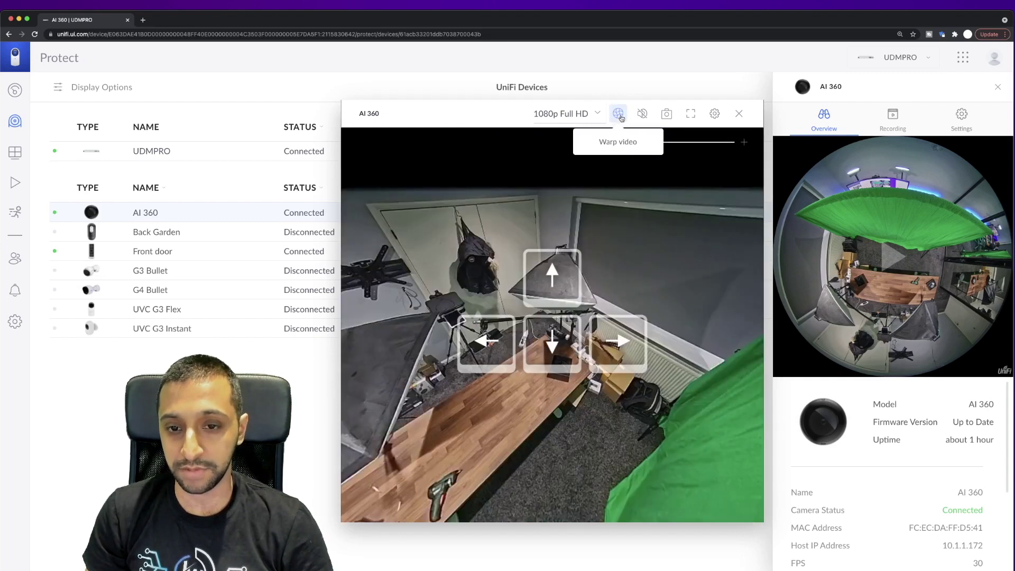
pyautogui.click(618, 114)
pyautogui.click(618, 114)
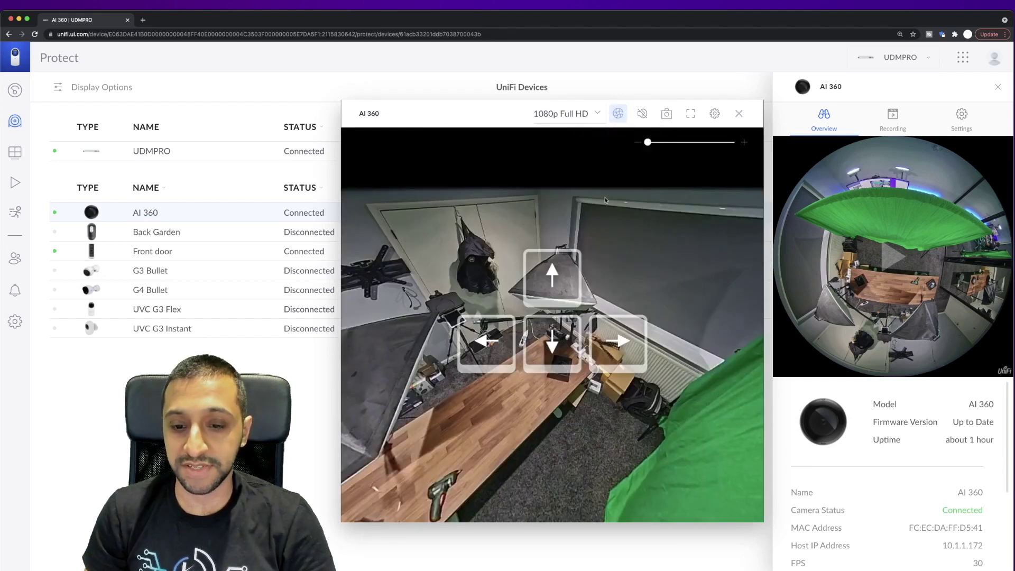
# Step: Pan and tilt the warped live view around the room to examine the desk, green screen and far workstation
pyautogui.press('Right')
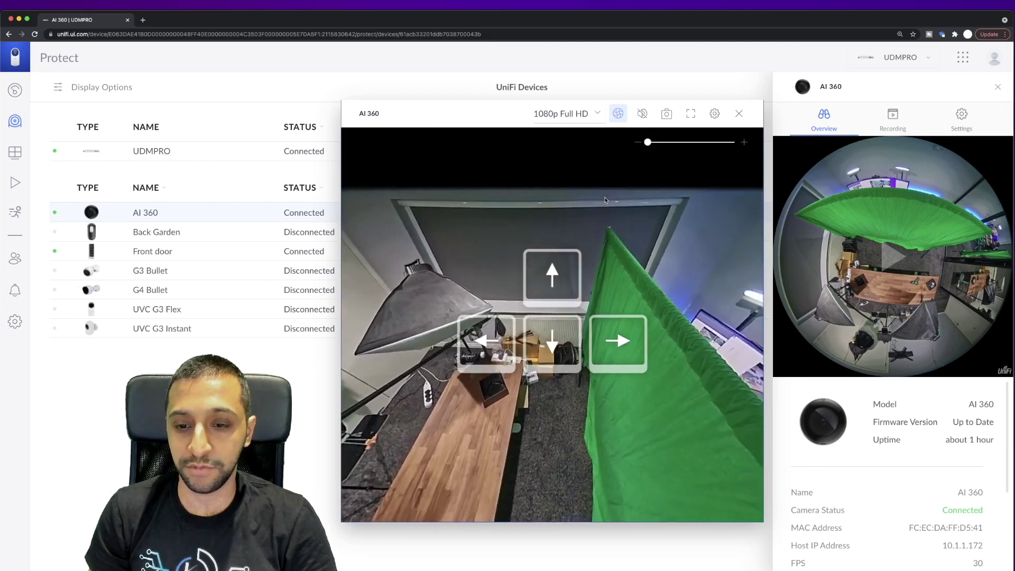
pyautogui.press('Right')
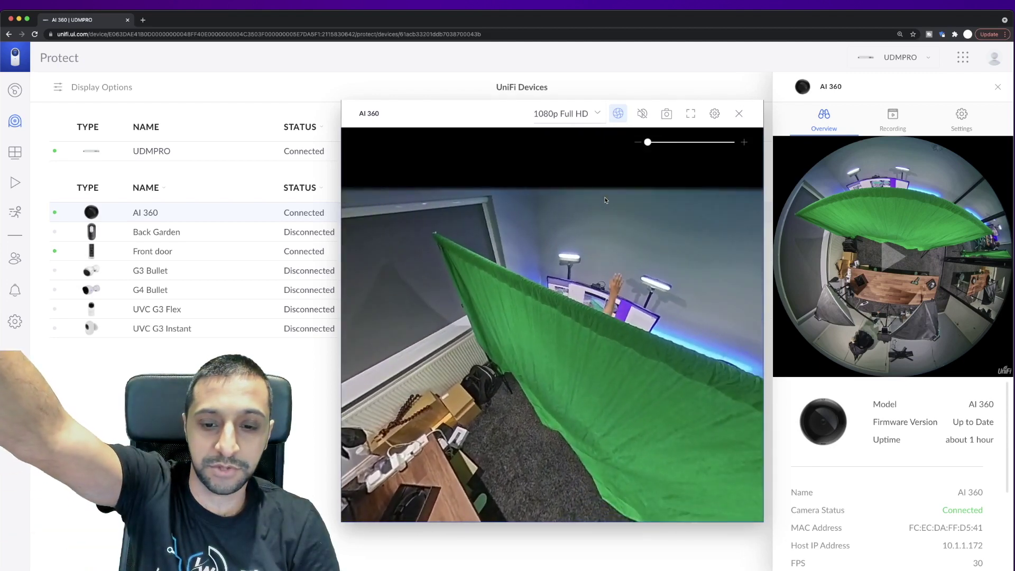
pyautogui.press('Right')
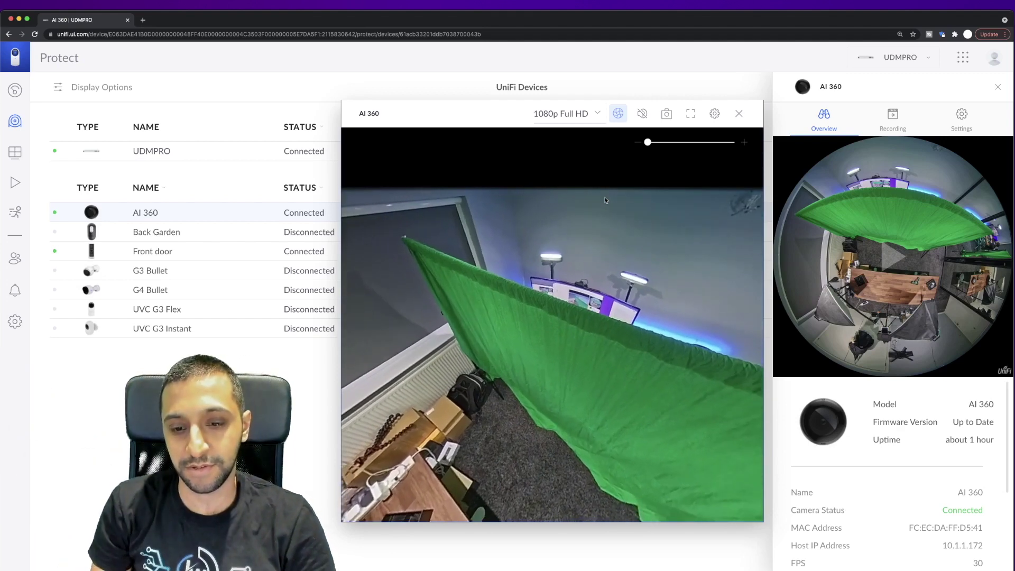
pyautogui.press('Right')
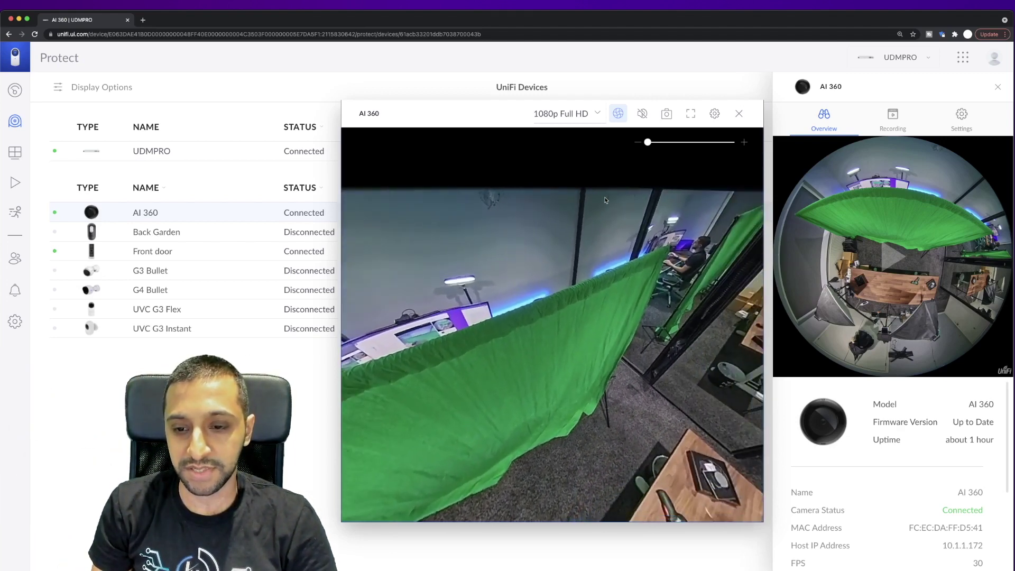
pyautogui.press('Right')
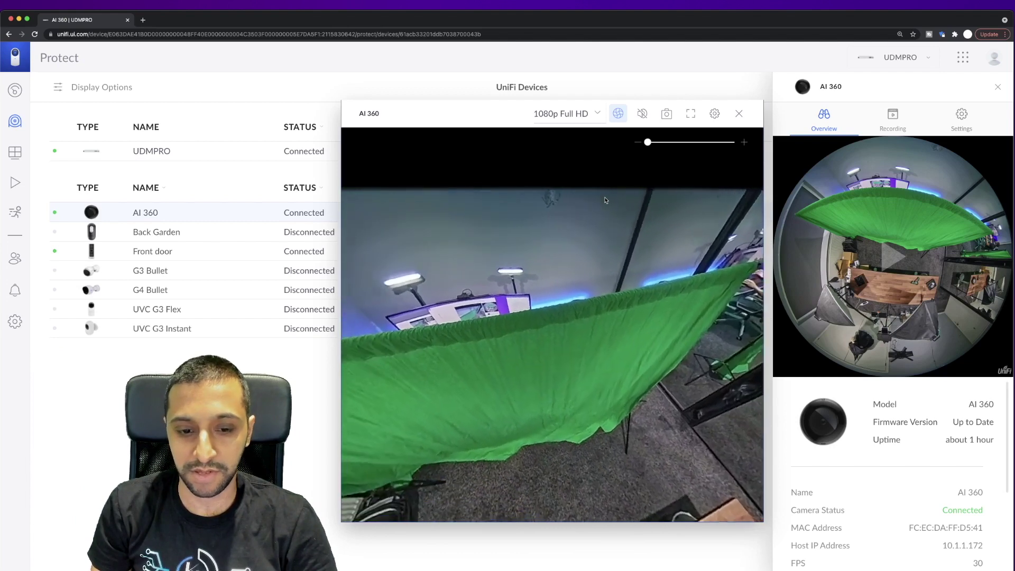
pyautogui.press('Down')
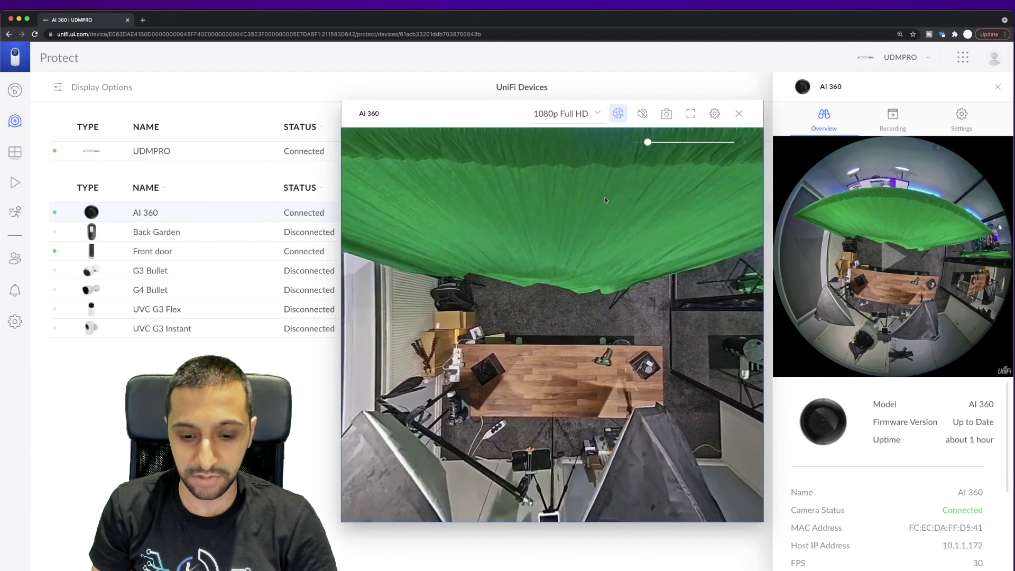
pyautogui.press('Left')
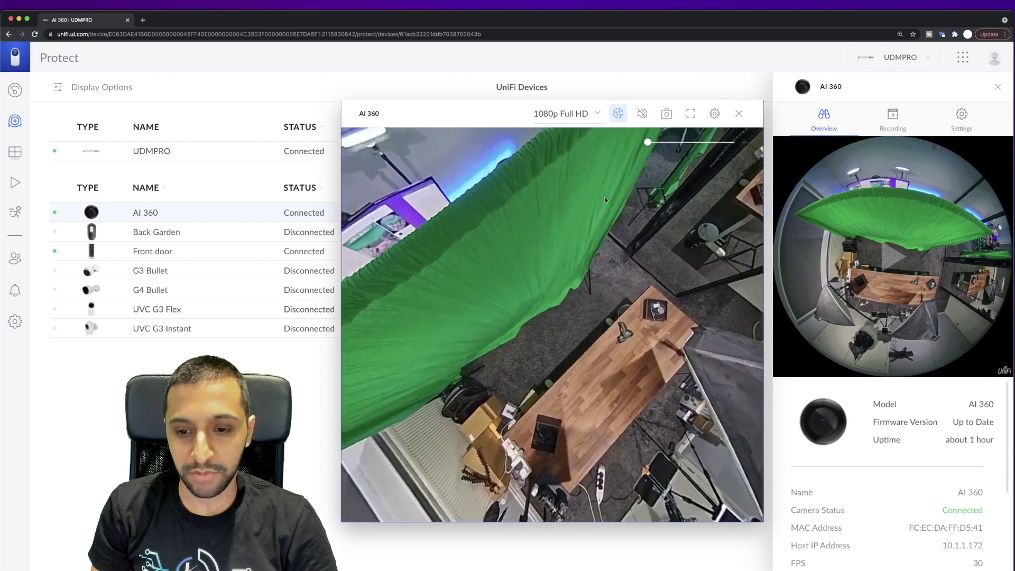
pyautogui.press('Up')
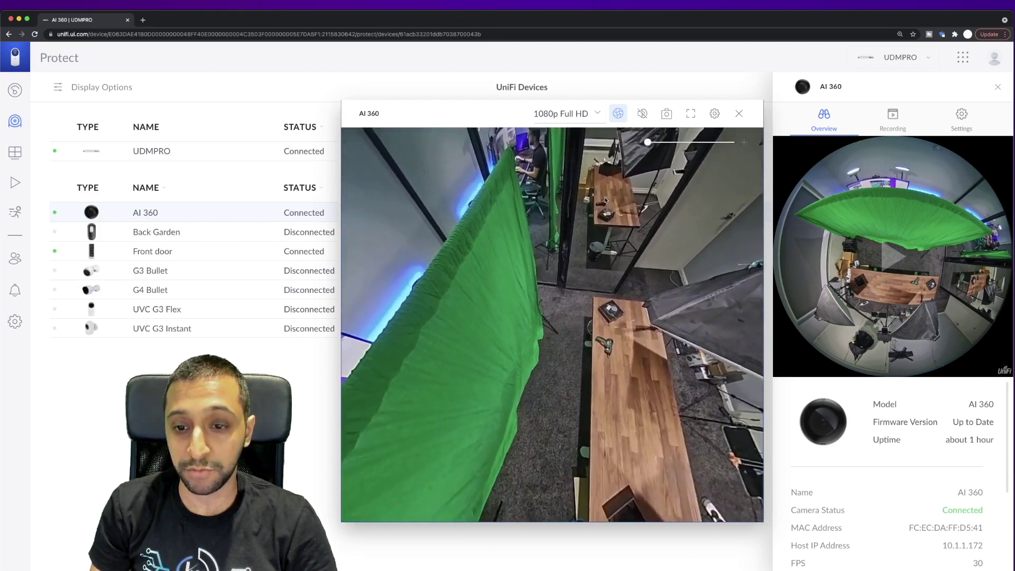
pyautogui.press('Up')
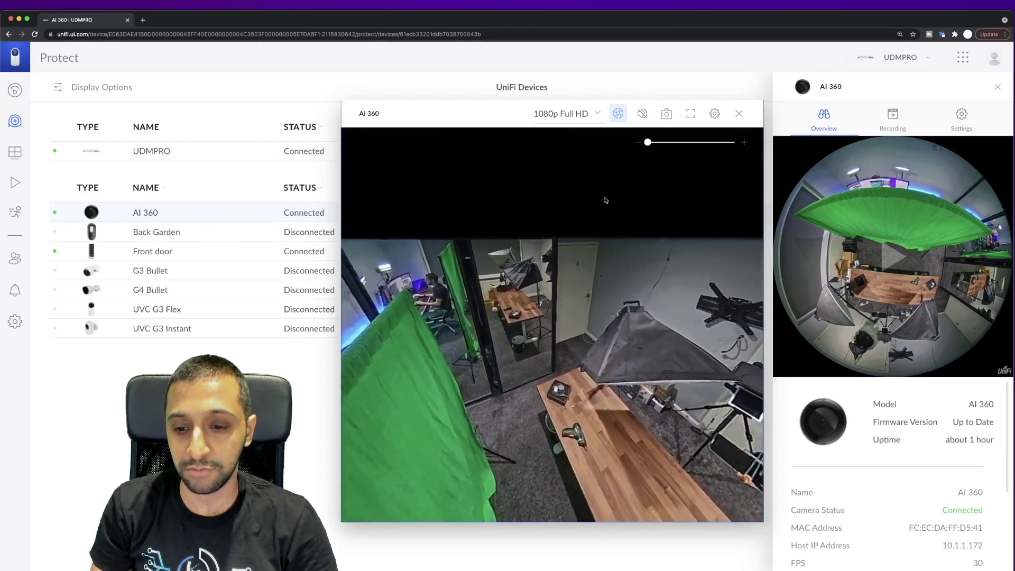
pyautogui.press('Right')
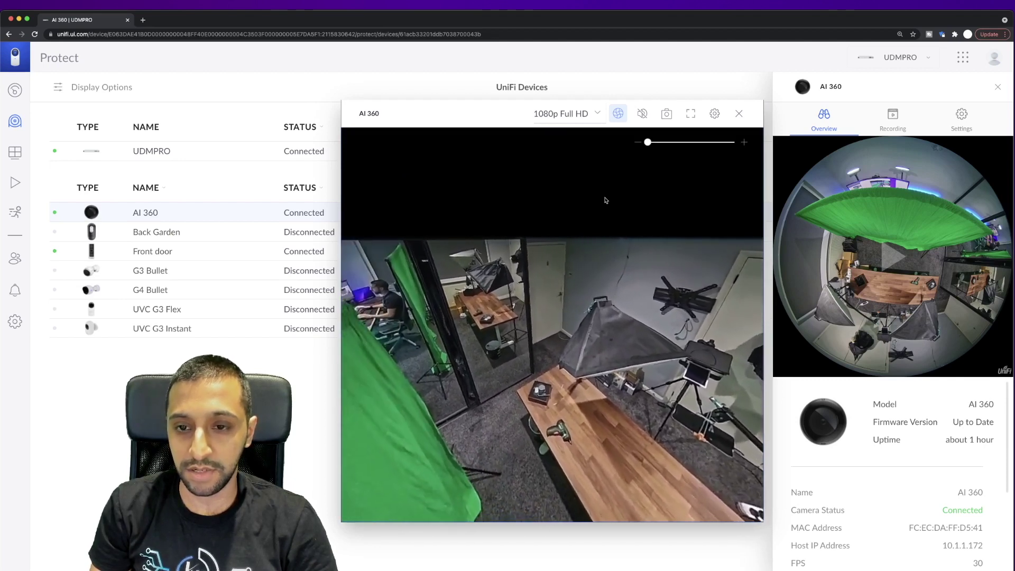
pyautogui.press('Left')
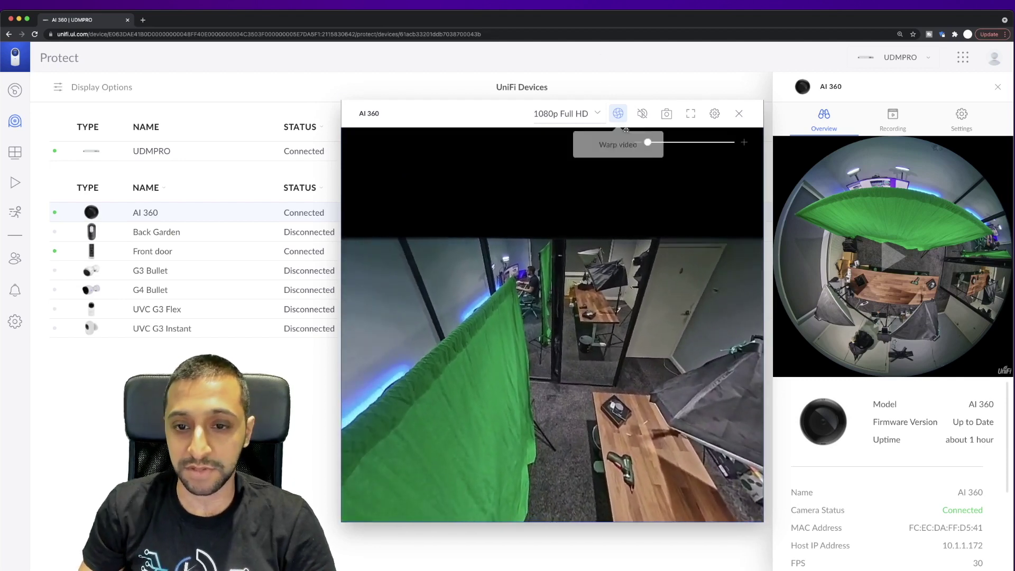
pyautogui.press('Left')
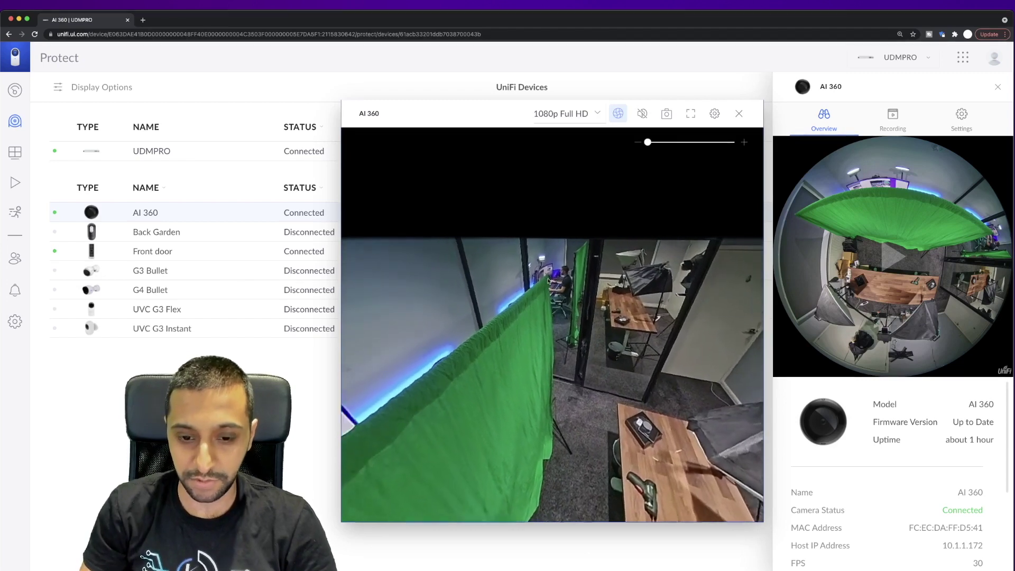
# Step: Zoom in on the person at the workstation behind the green screen, reframe the view and zoom back out
pyautogui.scroll(5, 645, 169)
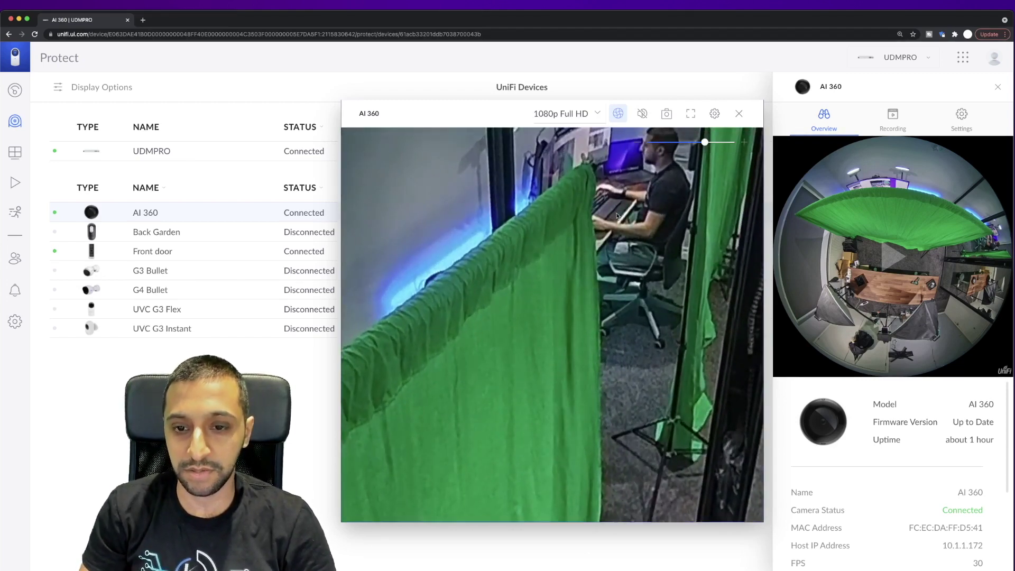
pyautogui.moveTo(616, 216); pyautogui.dragTo(619, 301)
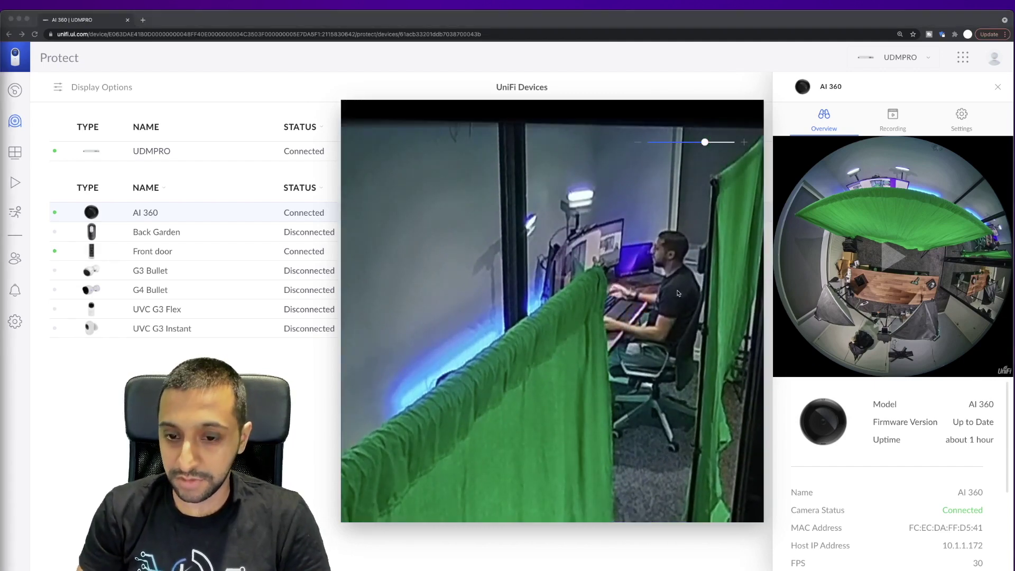
pyautogui.scroll(-5, 678, 293)
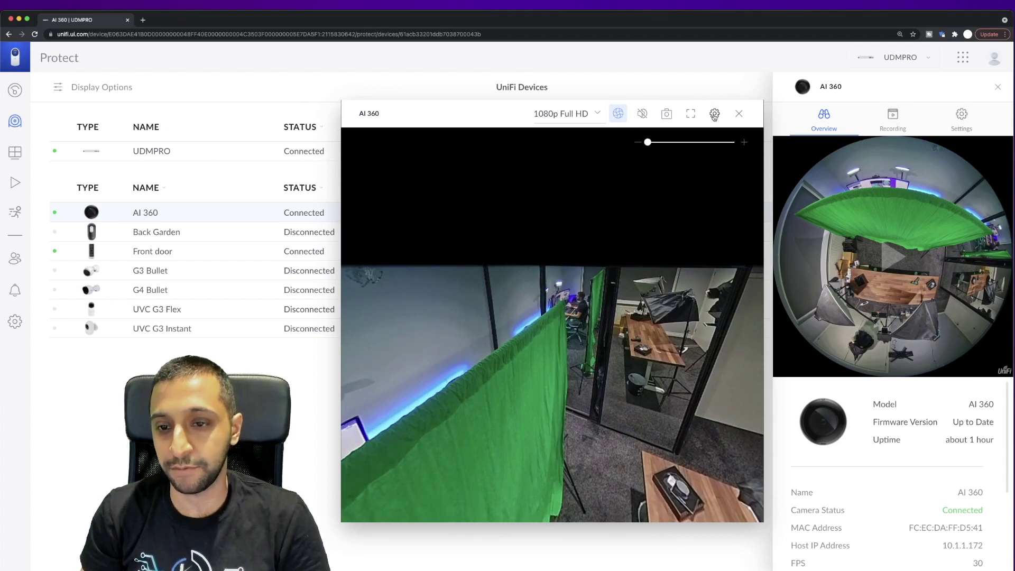
# Step: Inspect the HDR setting in the AI 360's live view picture adjustments
pyautogui.click(714, 114)
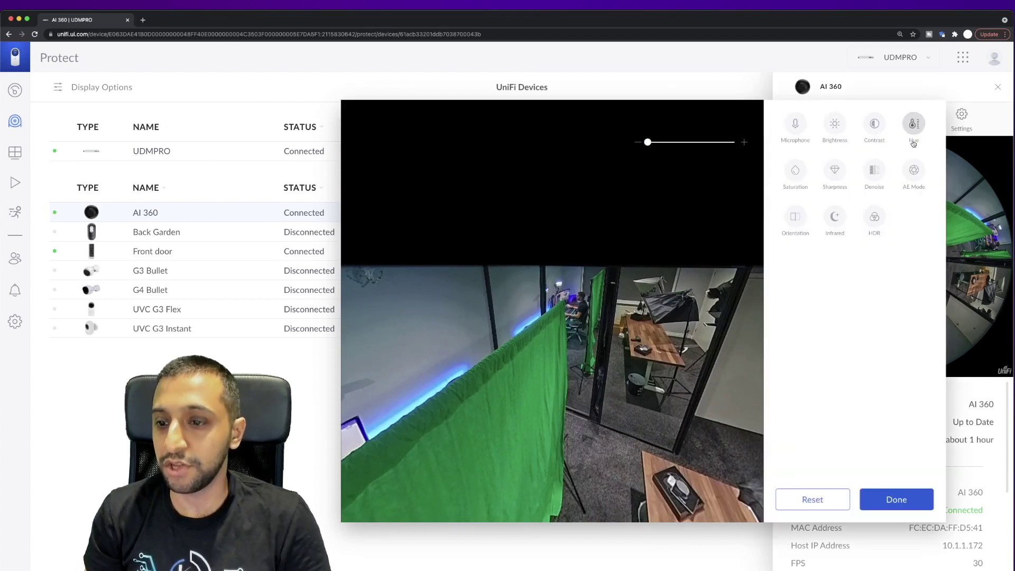
pyautogui.click(874, 218)
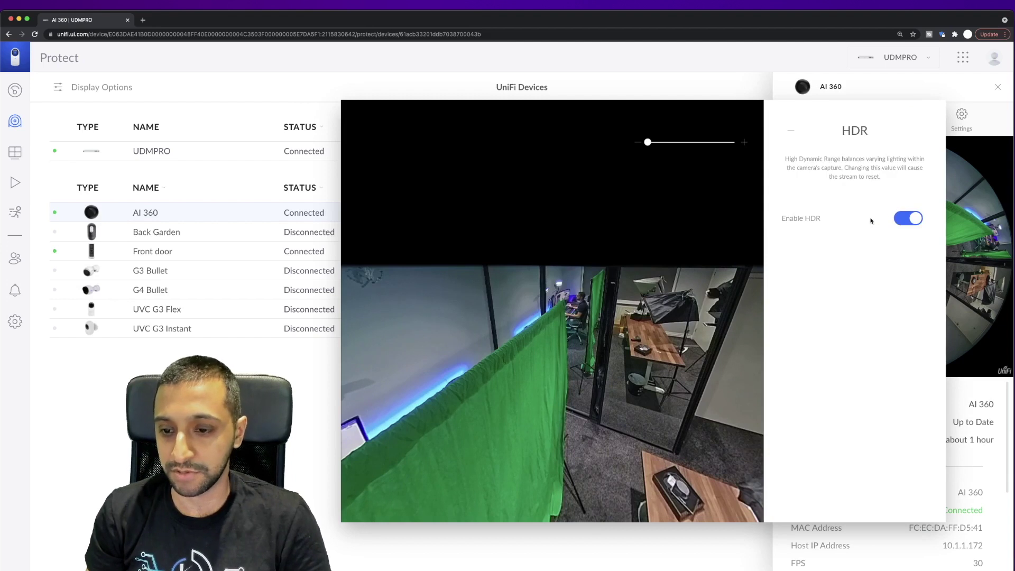
pyautogui.click(794, 127)
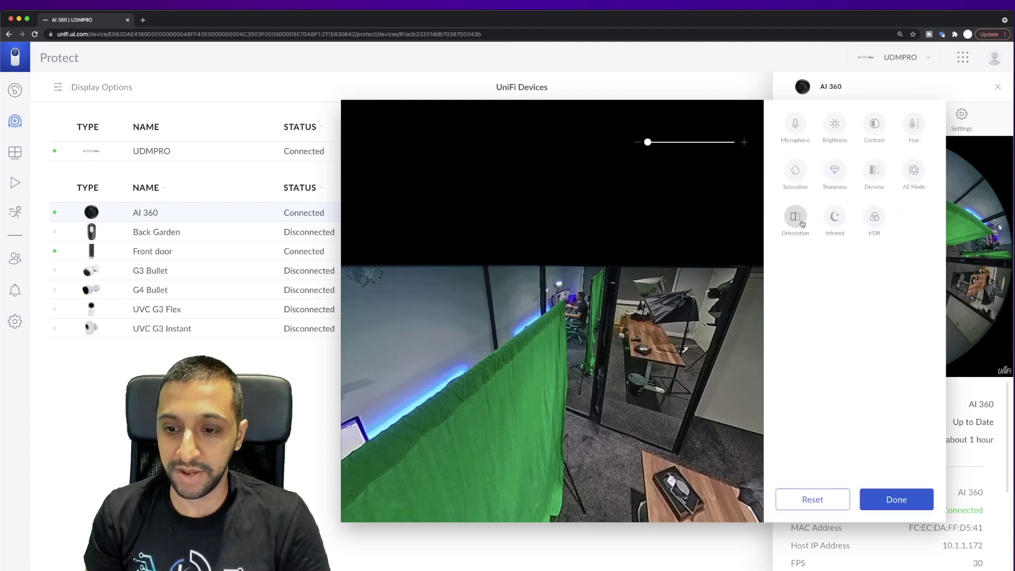
# Step: Check the Infrared (Night Vision) mode options, finish the picture adjustments and close the AI 360's live view
pyautogui.click(835, 219)
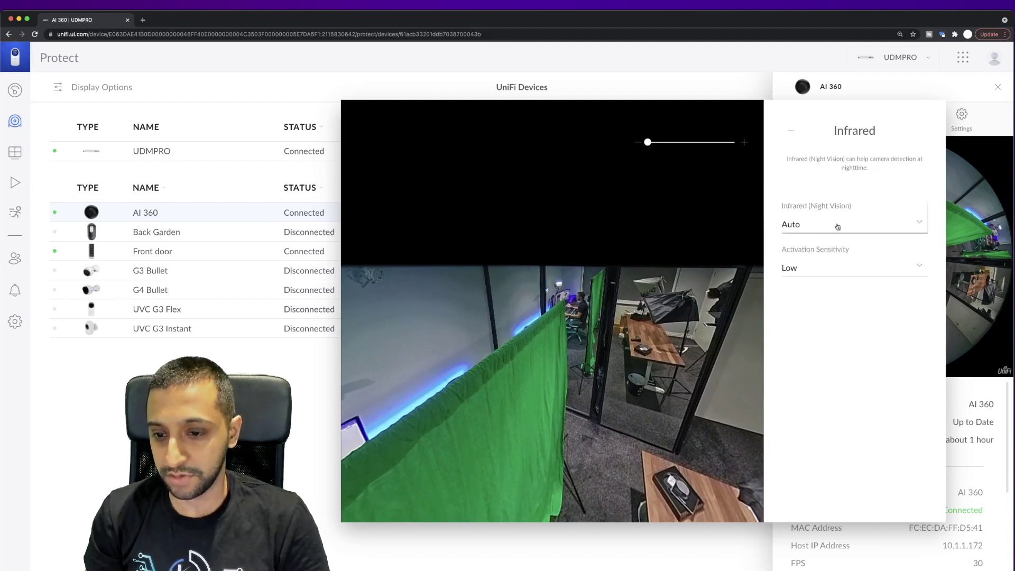
pyautogui.click(835, 224)
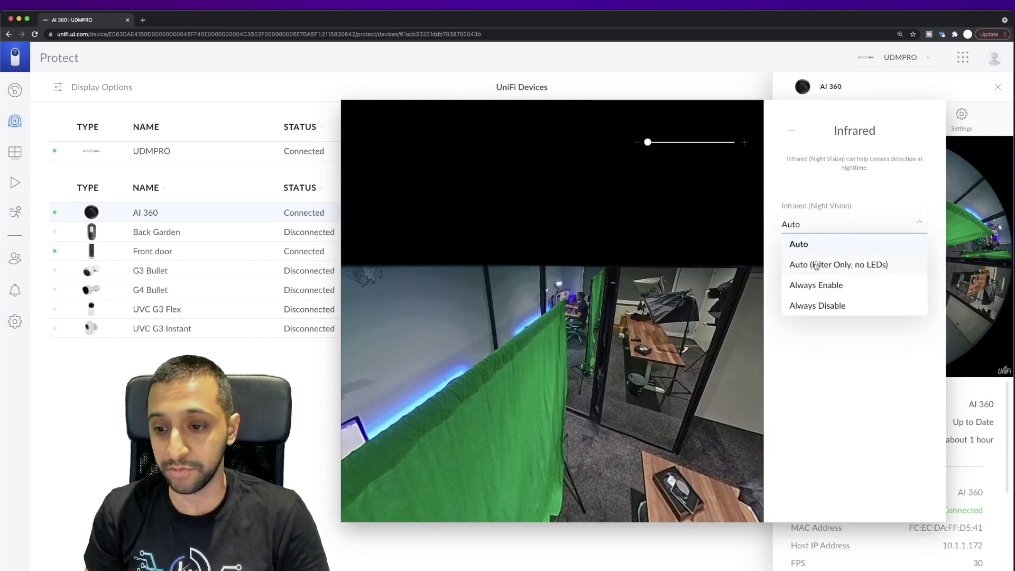
pyautogui.click(881, 224)
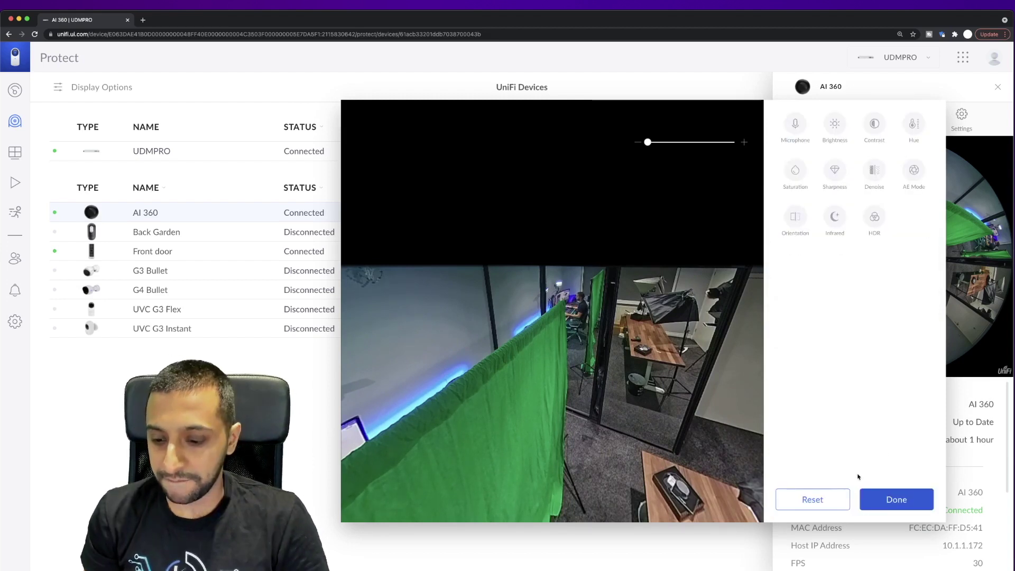
pyautogui.click(895, 497)
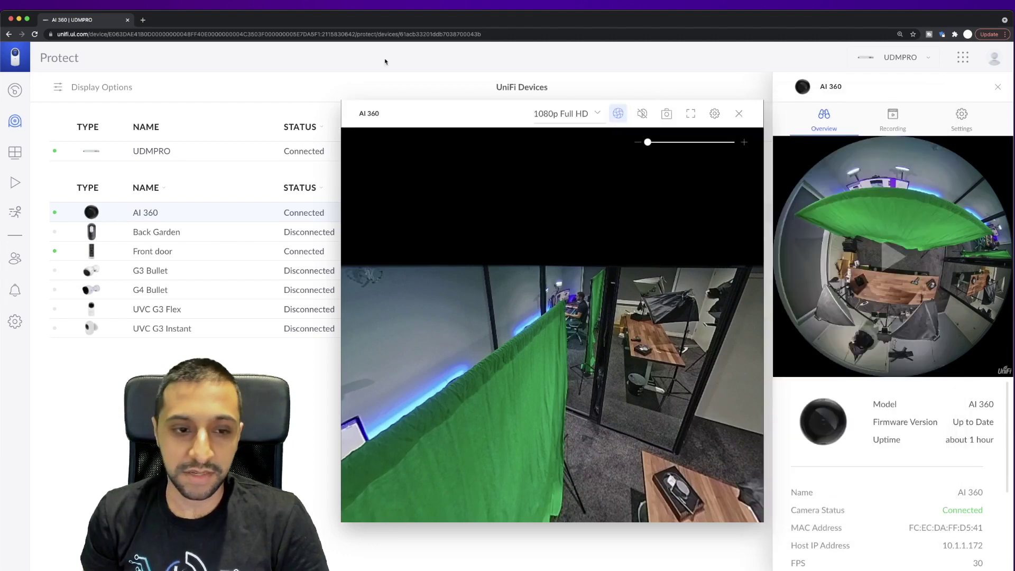
pyautogui.click(738, 114)
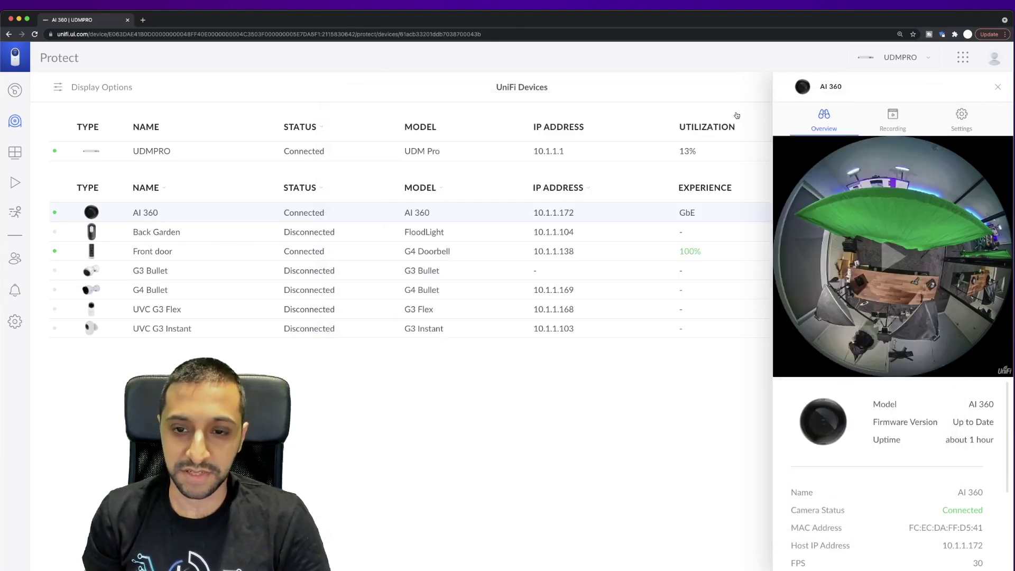
# Step: Open the AI 360's playback, switch it to the full fisheye picture and scrub the timeline to about 01:31 PM
pyautogui.click(16, 185)
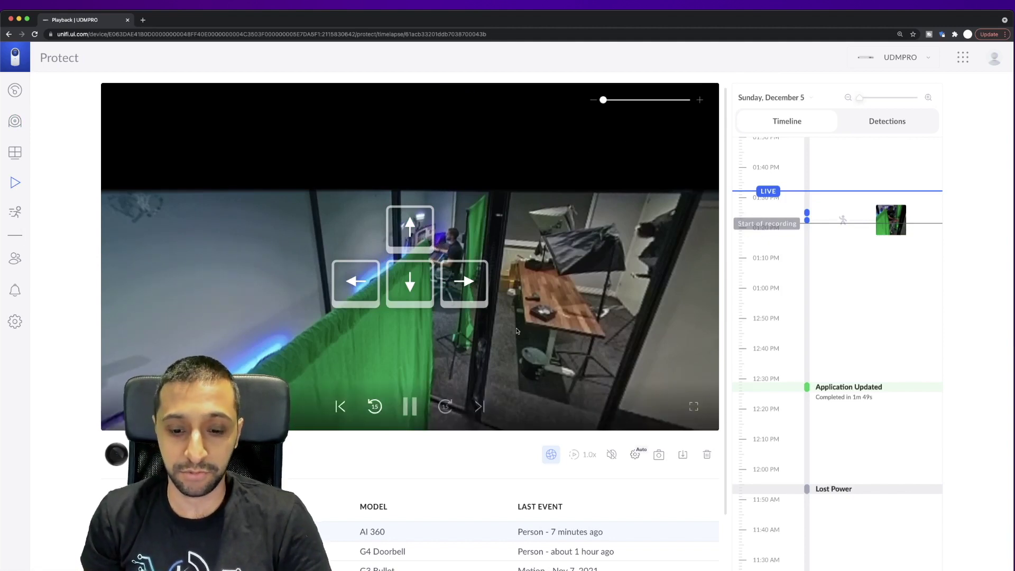
pyautogui.click(552, 457)
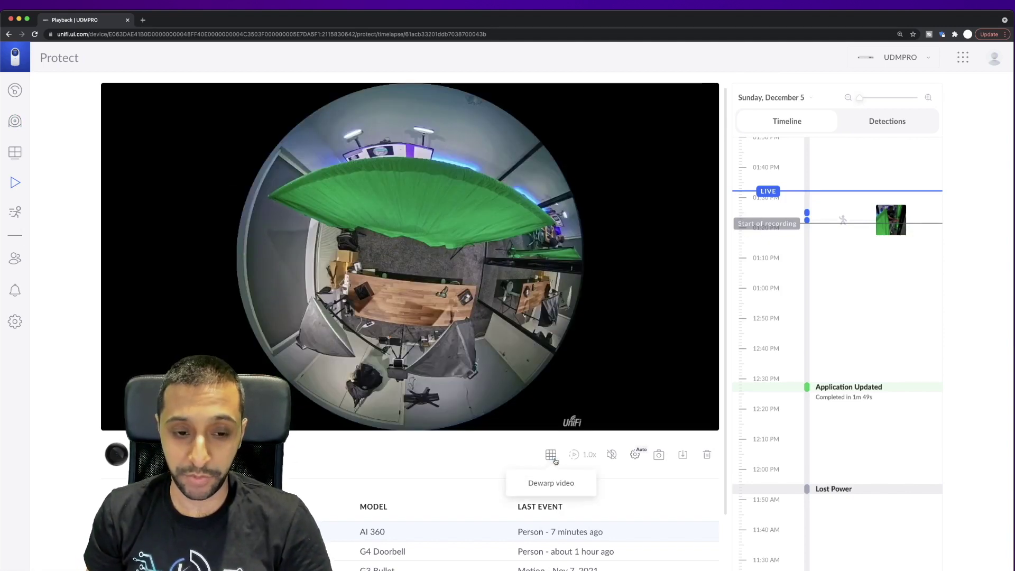
pyautogui.scroll(-2, 844, 275)
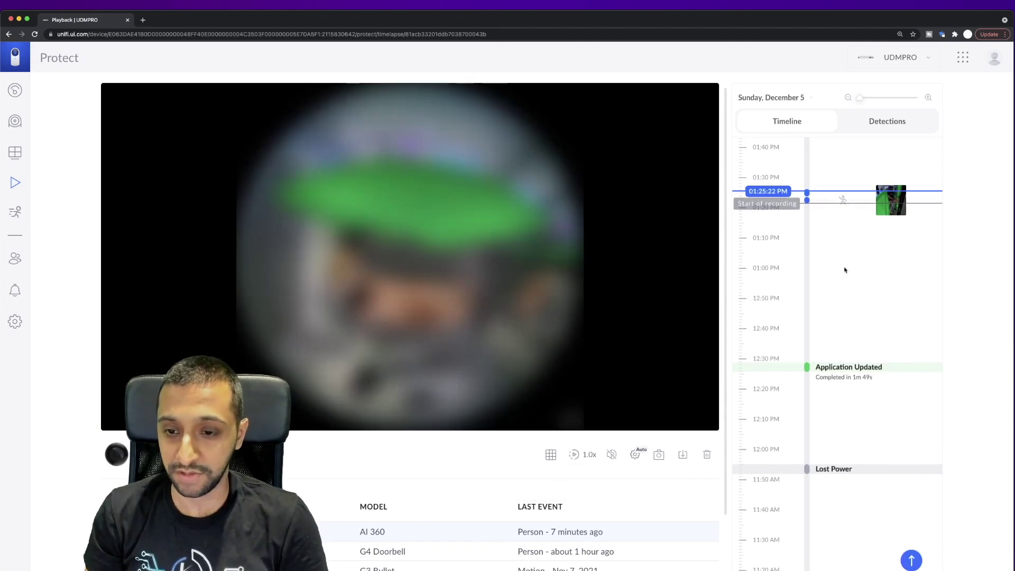
pyautogui.scroll(1, 842, 259)
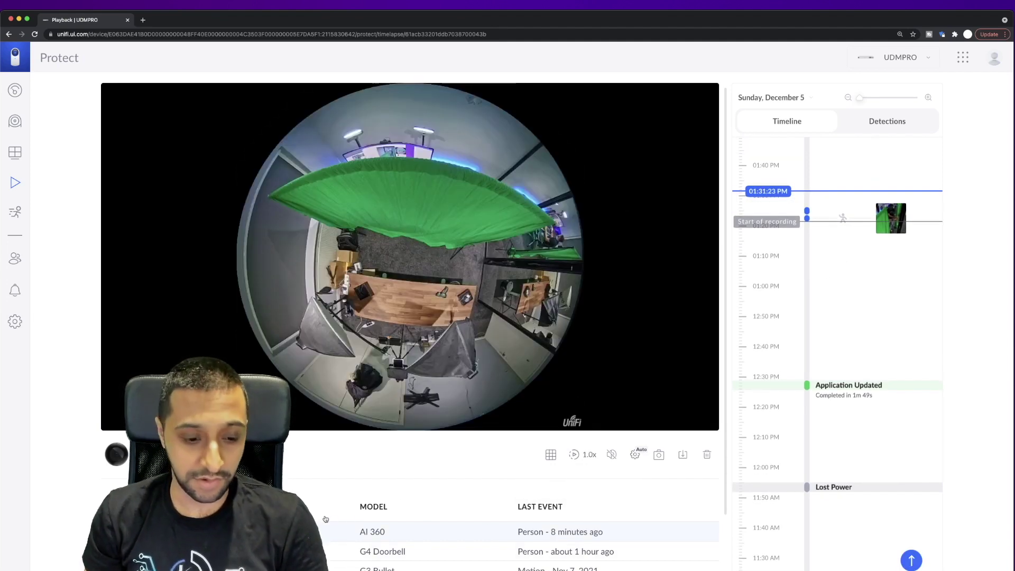
# Step: Dewarp the recorded footage and scrub the timeline back to about 01:24 PM
pyautogui.click(552, 455)
pyautogui.scroll(-1, 828, 263)
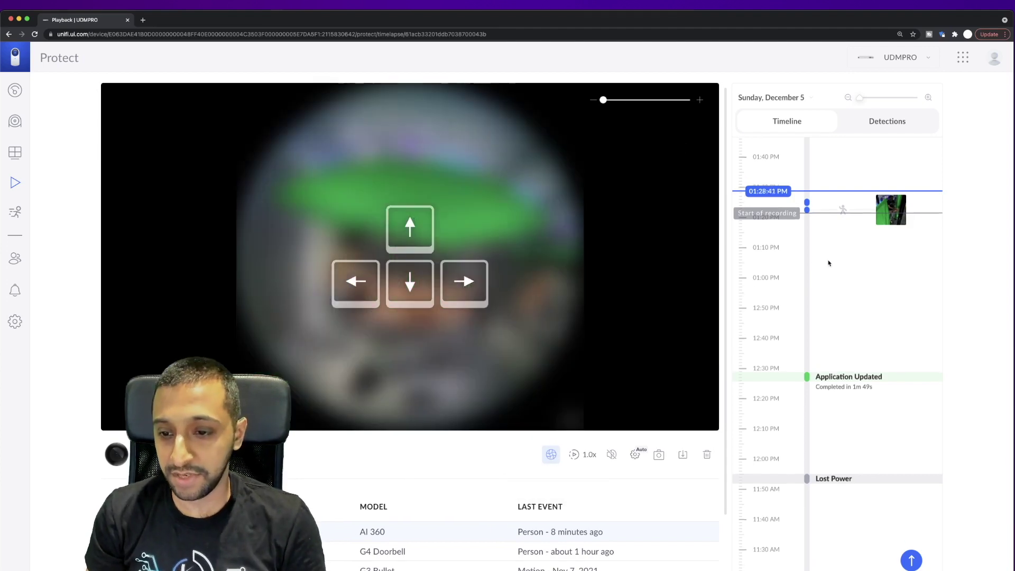
pyautogui.scroll(-2, 827, 259)
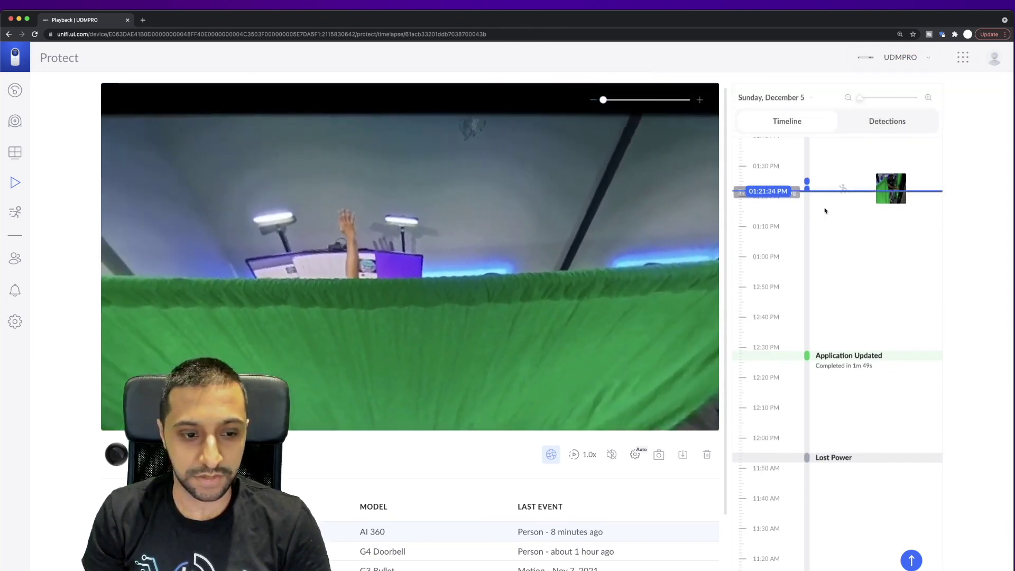
pyautogui.moveTo(833, 211); pyautogui.dragTo(834, 219)
# Step: List the AI 360's detections, play the 01:22:25 PM person detection and return the footage to the full fisheye picture
pyautogui.click(872, 127)
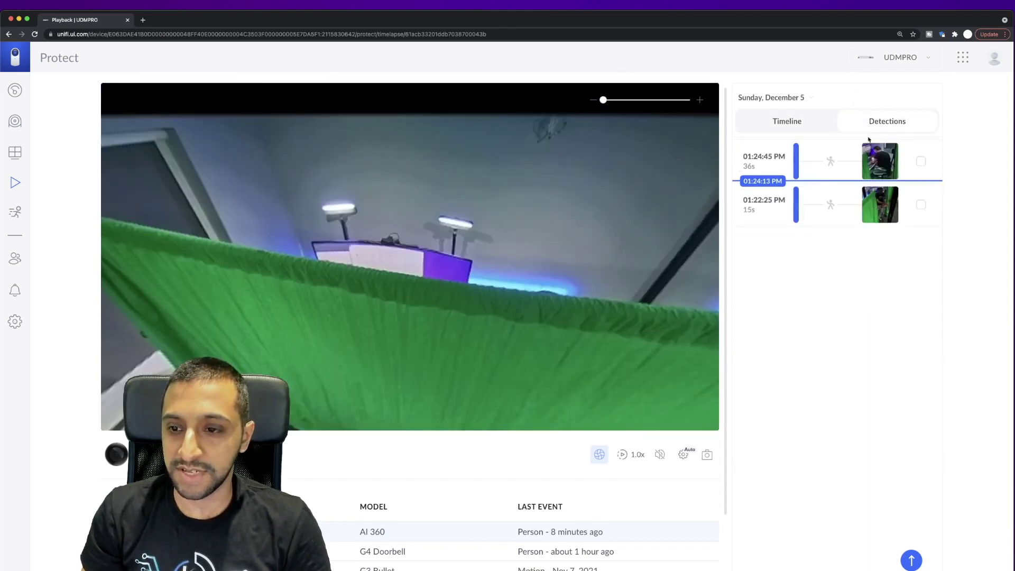
pyautogui.click(818, 204)
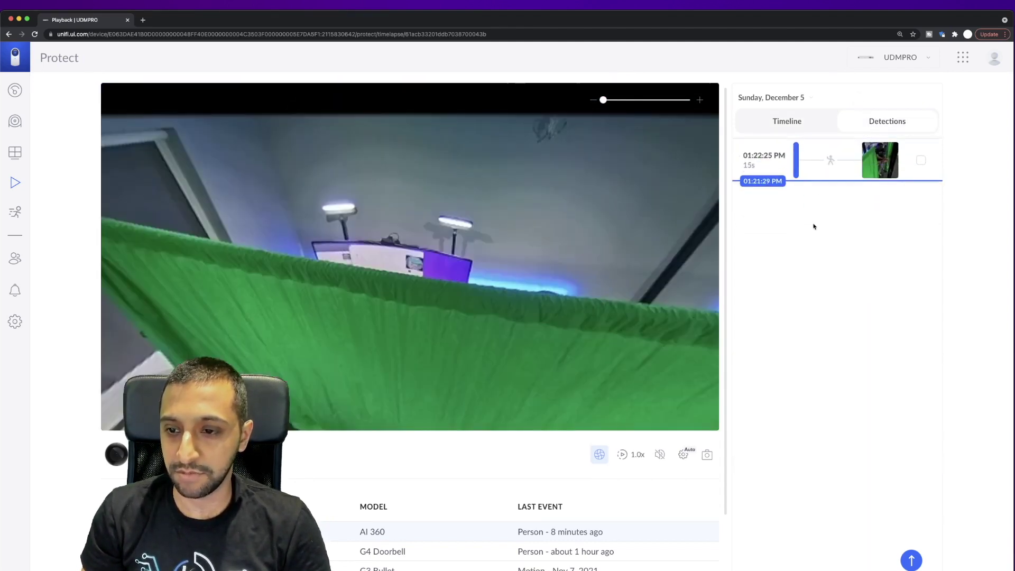
pyautogui.click(825, 161)
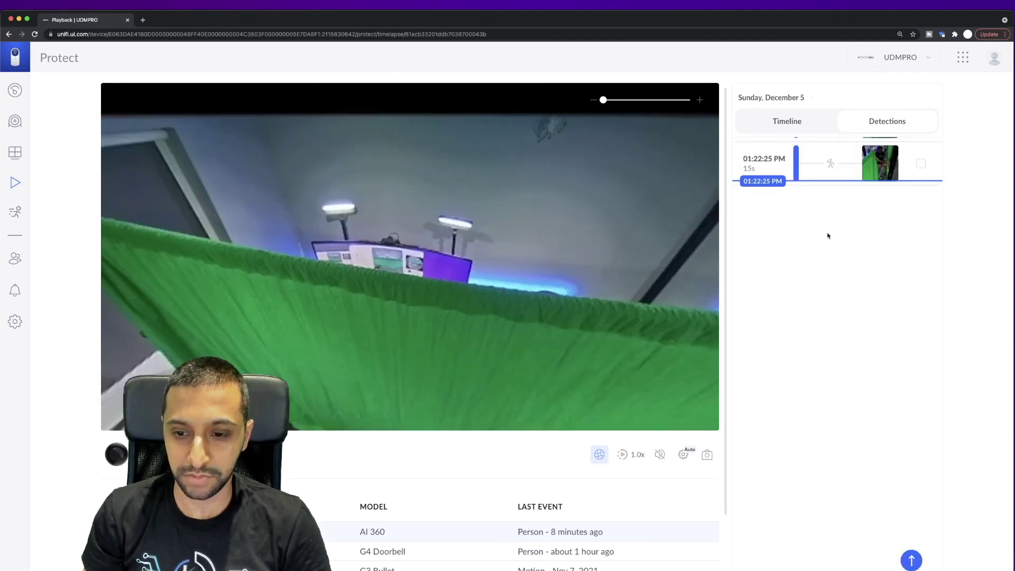
pyautogui.click(600, 453)
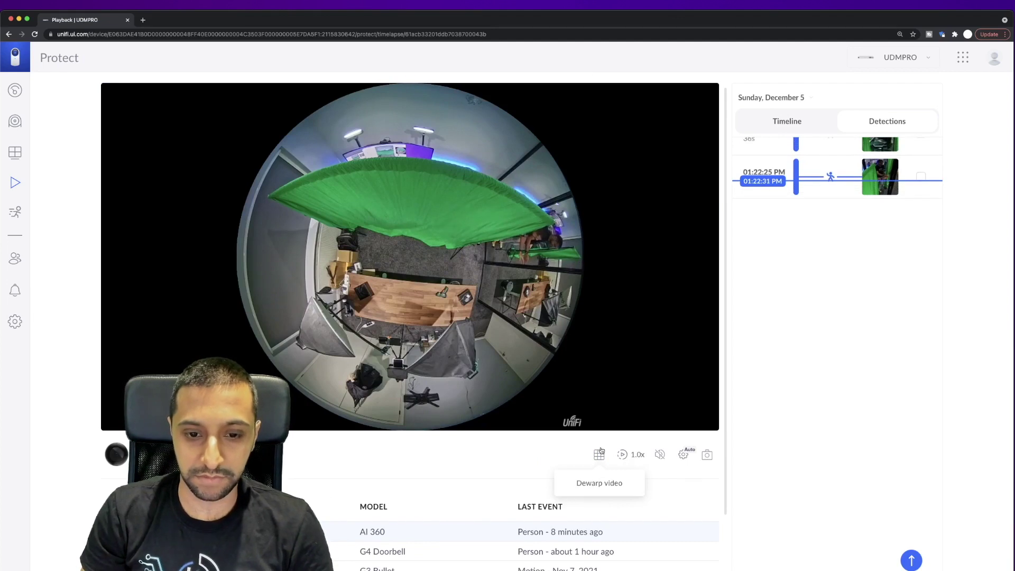